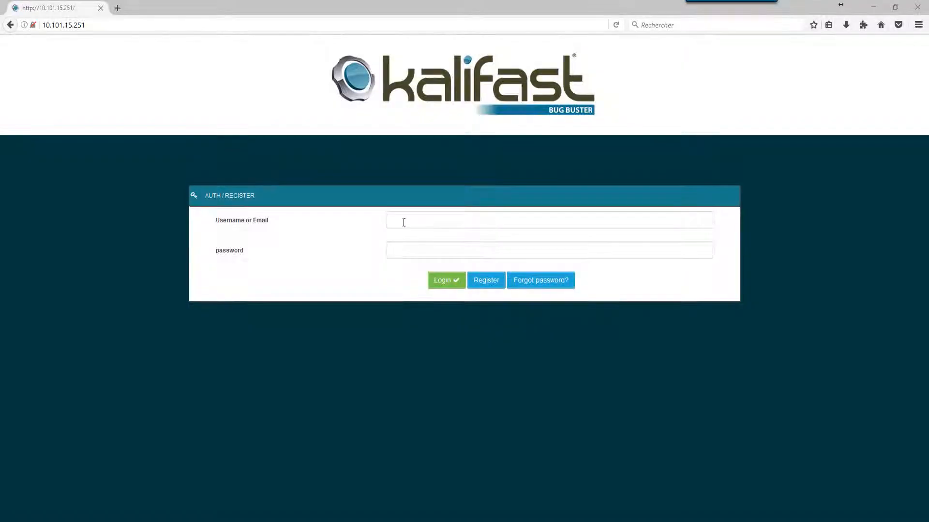
Log in with the demo account's e-mail and password, open the Ecommerce project, and show the account menu
left_click(407, 223)
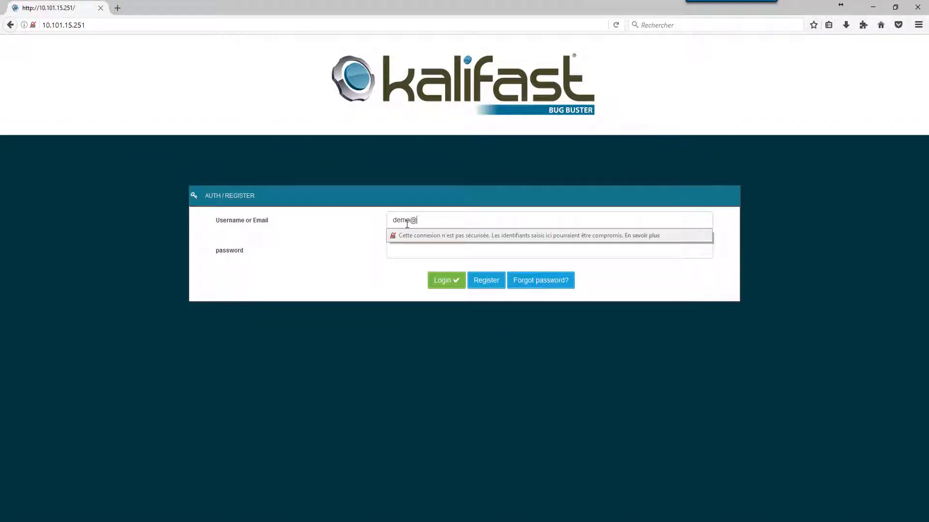
key("Tab")
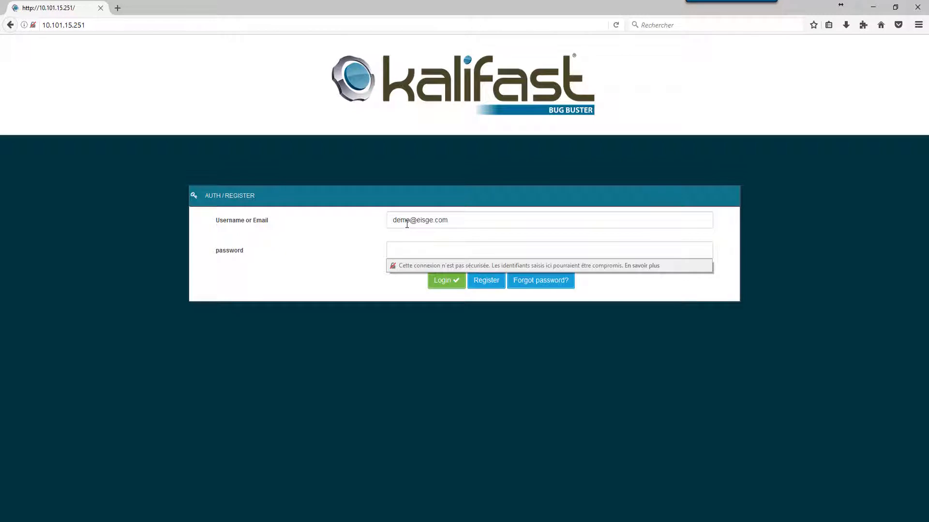
type("demo")
left_click(451, 287)
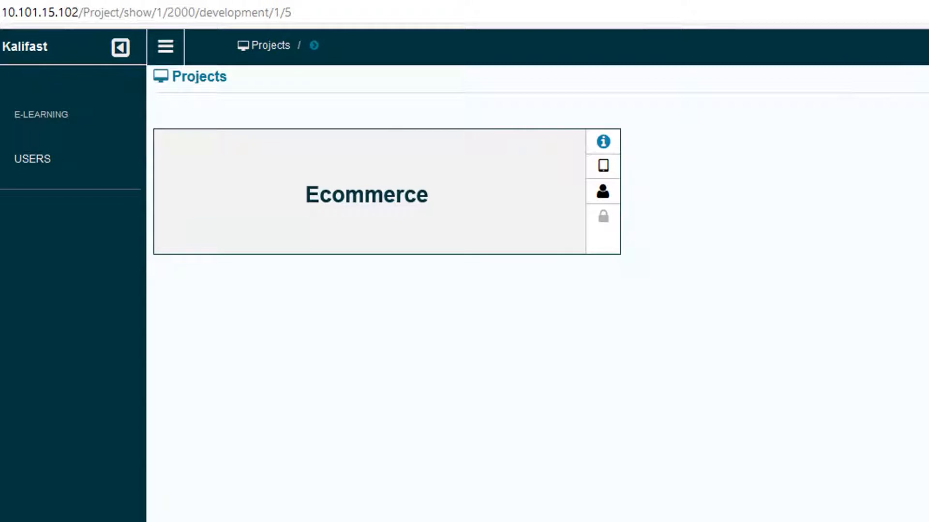
left_click(377, 218)
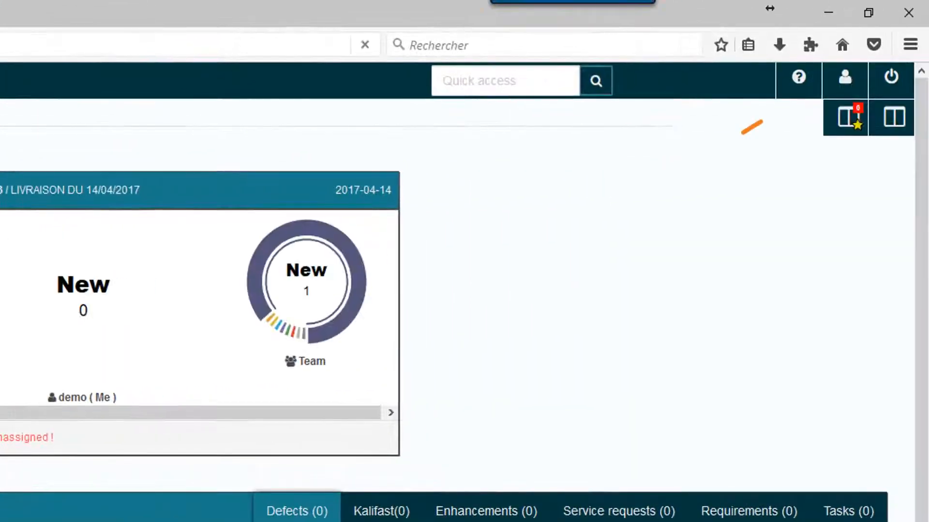
left_click(841, 86)
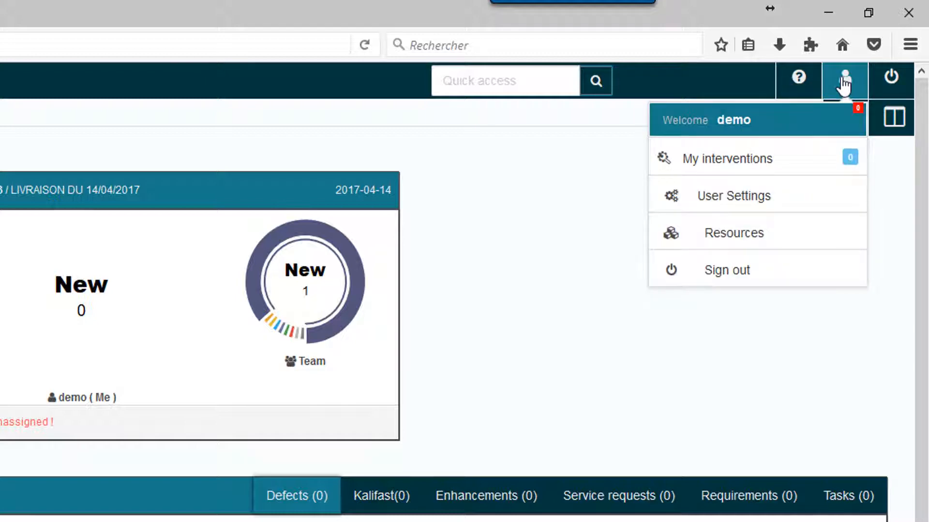
Download KalifastService_setup_win_offline_v1.0.7.exe from Resources and run it from Firefox's downloads list
left_click(711, 237)
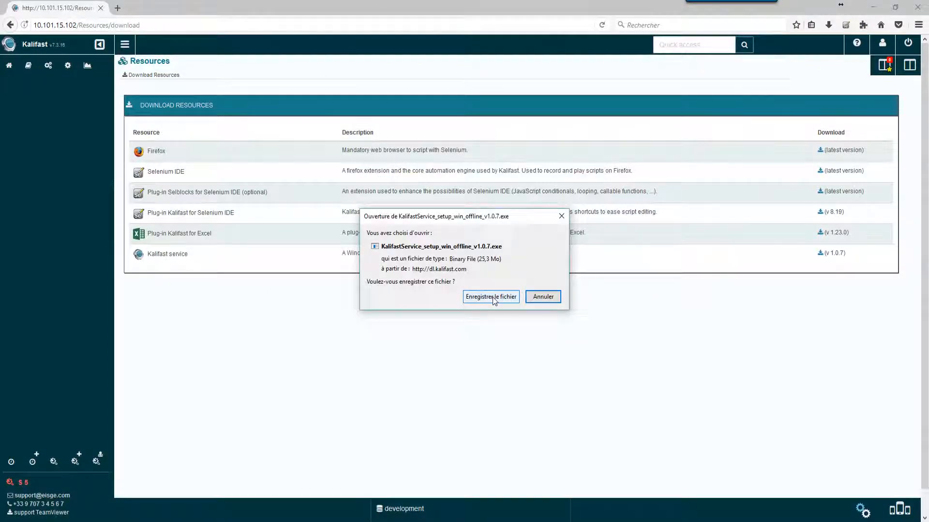
left_click(492, 297)
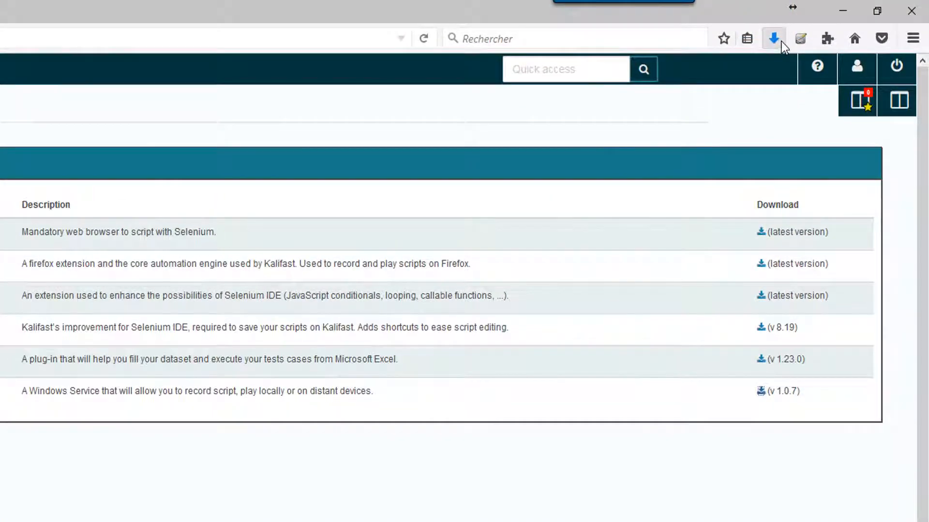
left_click(775, 38)
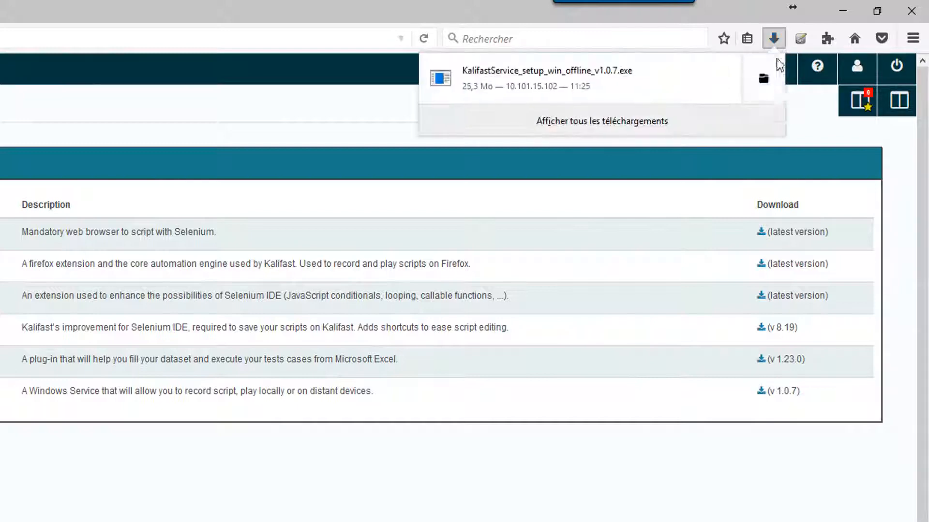
left_click(618, 93)
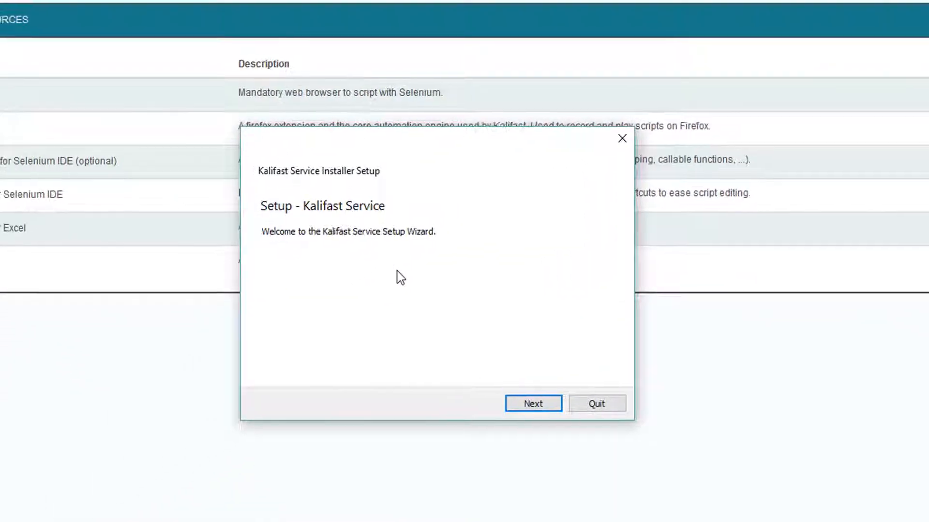
Install Kalifast Service with the default folder and Start Menu entry after accepting the license, then finish
left_click(544, 403)
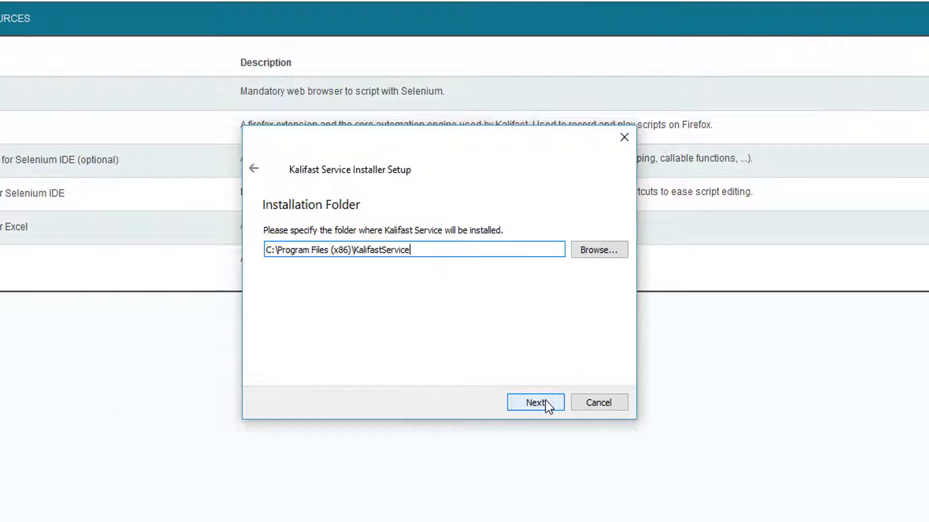
left_click(539, 404)
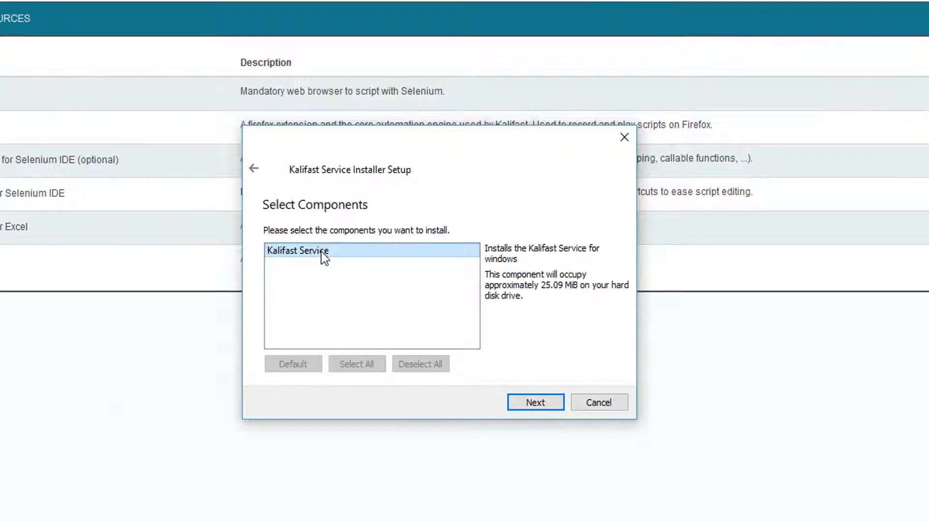
left_click(535, 409)
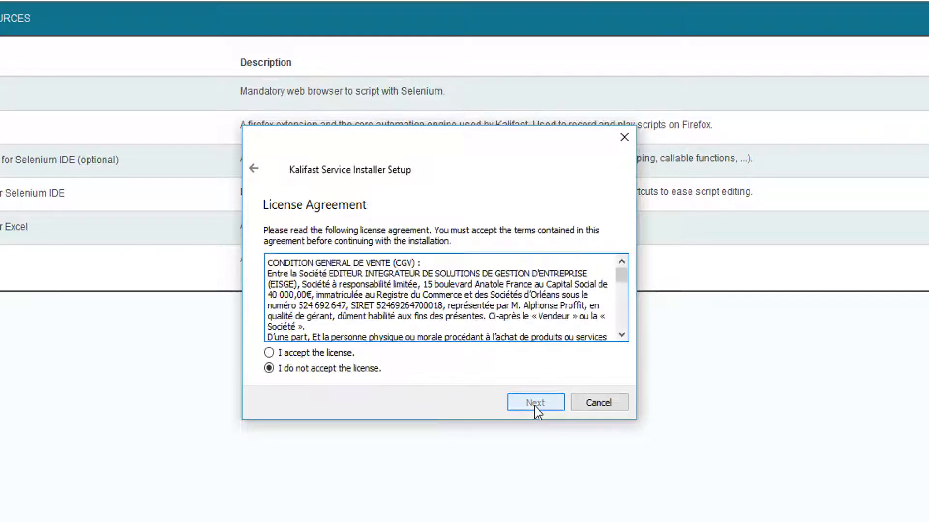
left_click(334, 353)
left_click(535, 402)
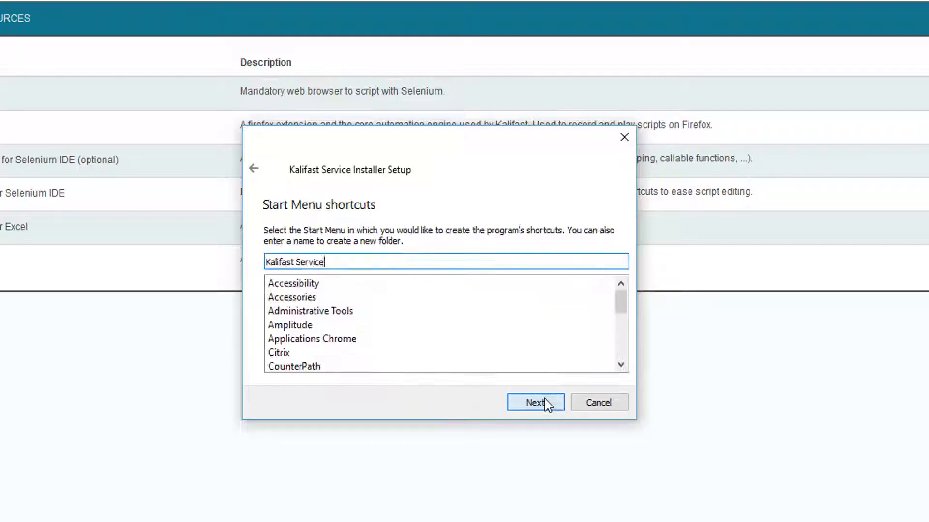
left_click(551, 406)
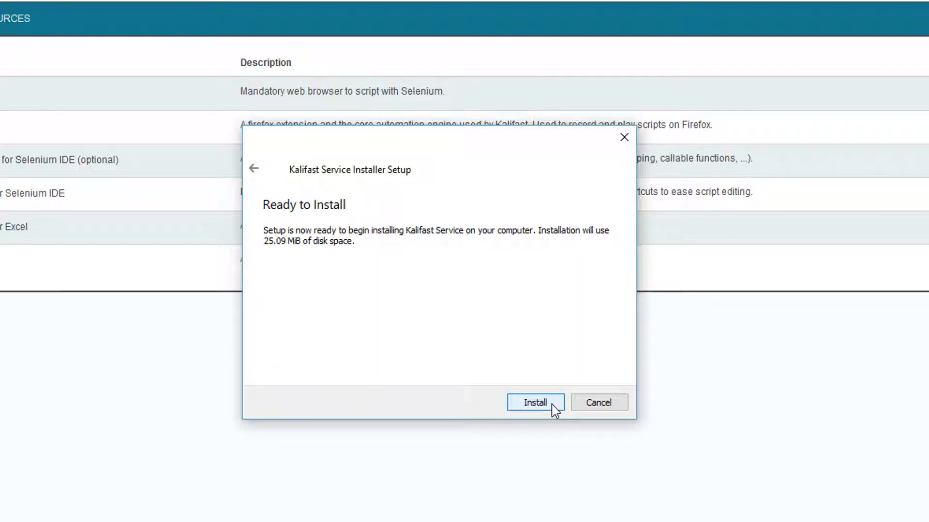
left_click(552, 404)
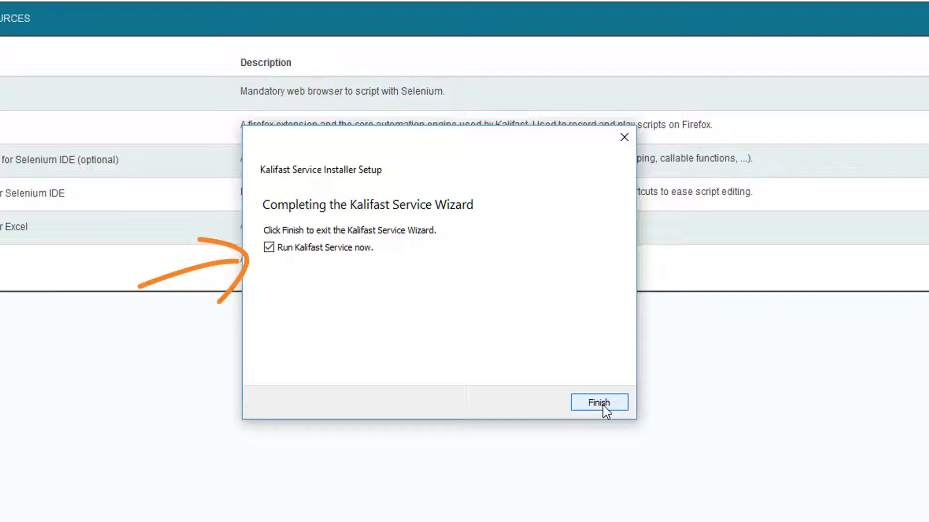
left_click(603, 405)
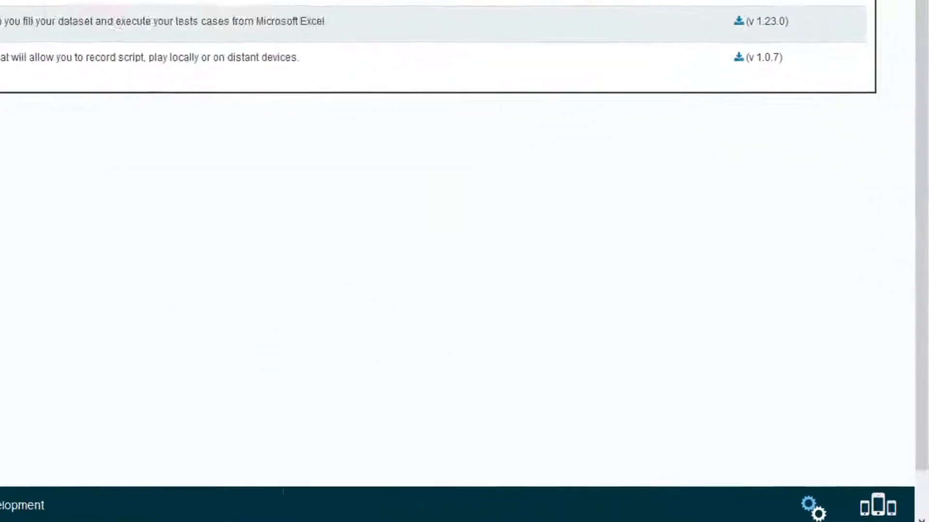
Launch Run wizard from the Kalifast tray icon and leave 'Are you behind a proxy?' off
left_click(791, 521)
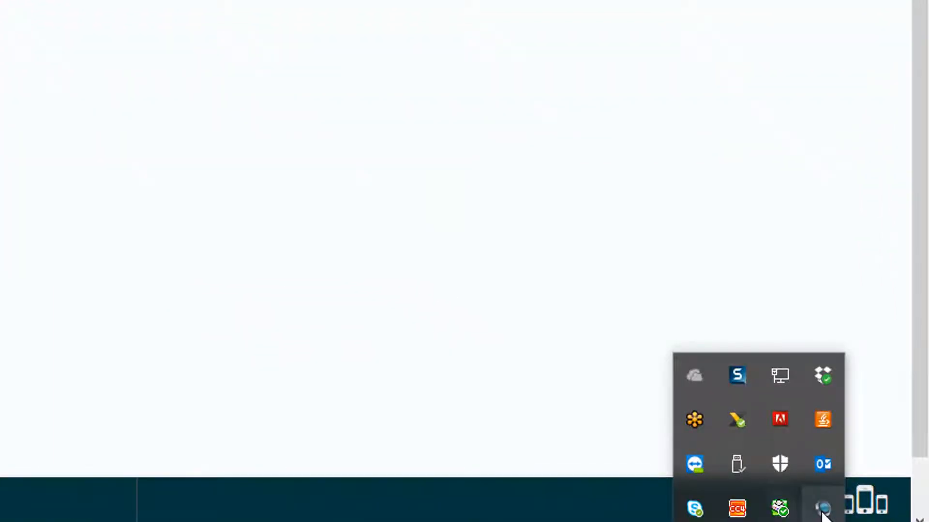
right_click(822, 513)
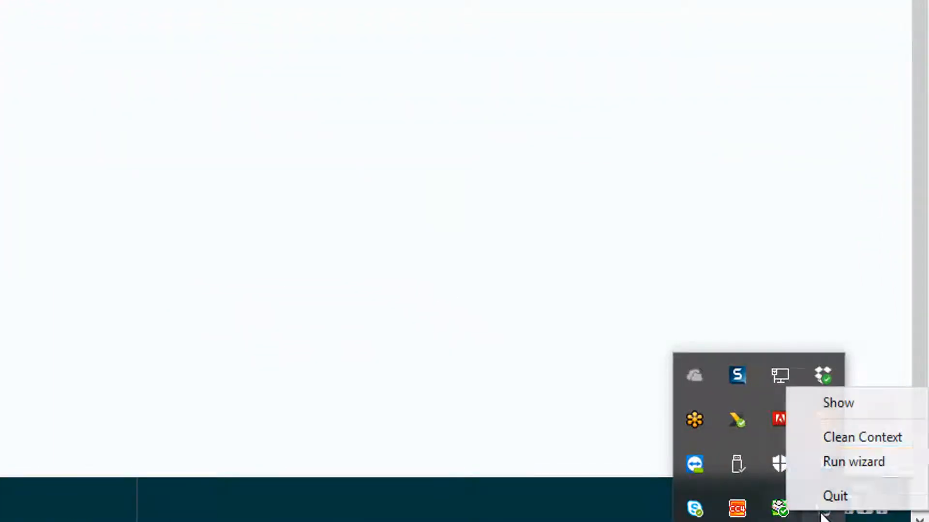
left_click(843, 464)
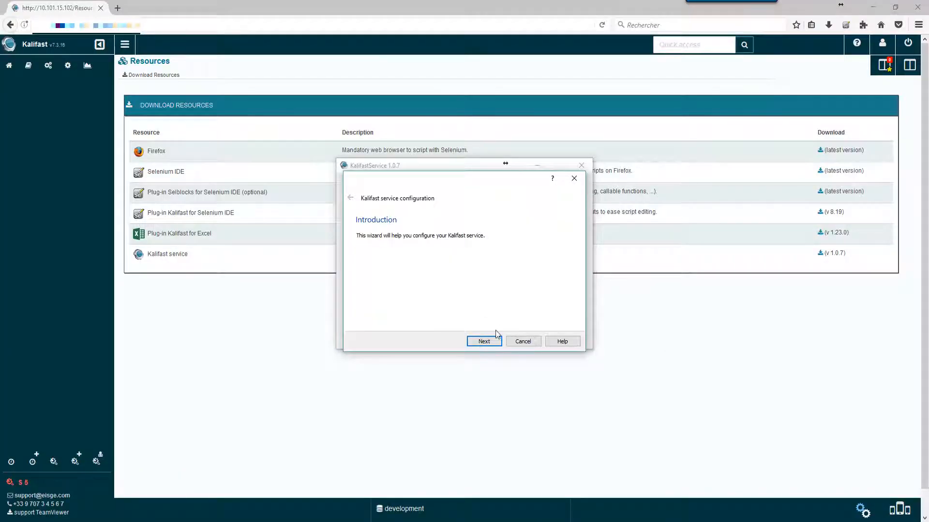
left_click(485, 341)
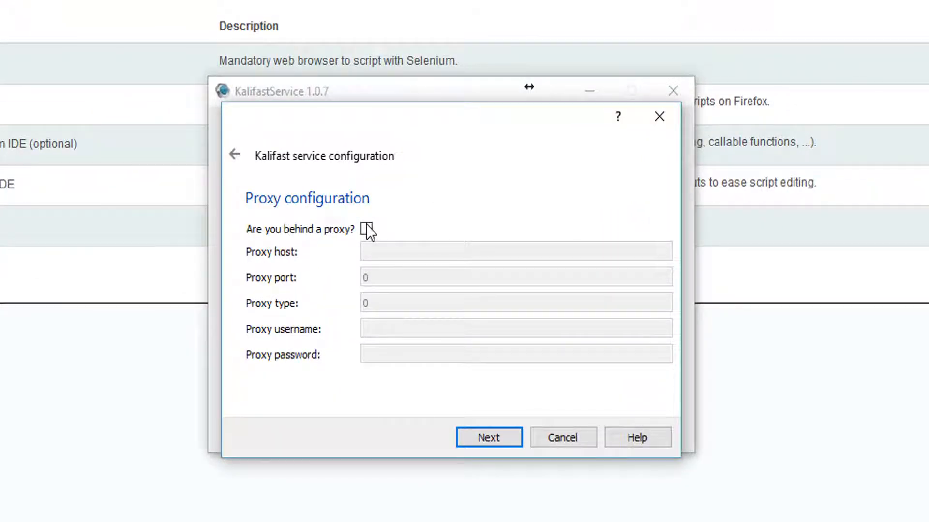
left_click(366, 230)
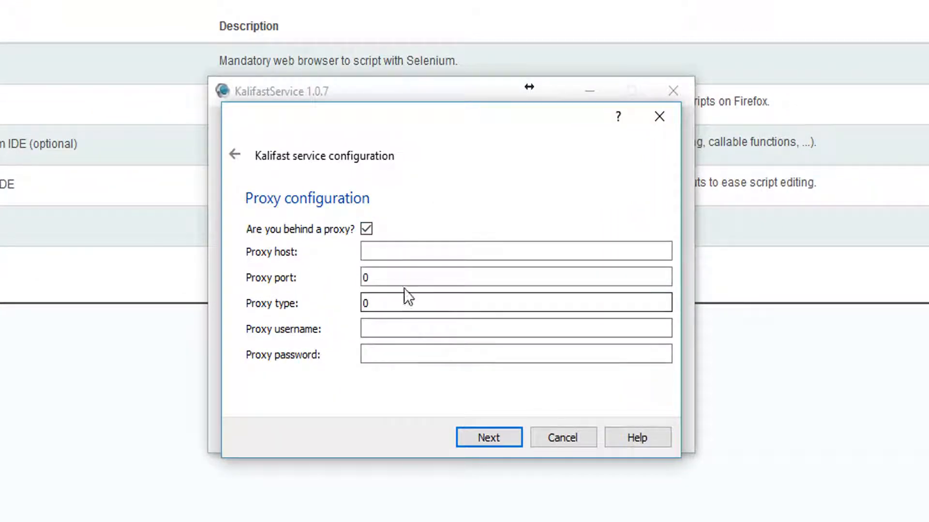
left_click(361, 231)
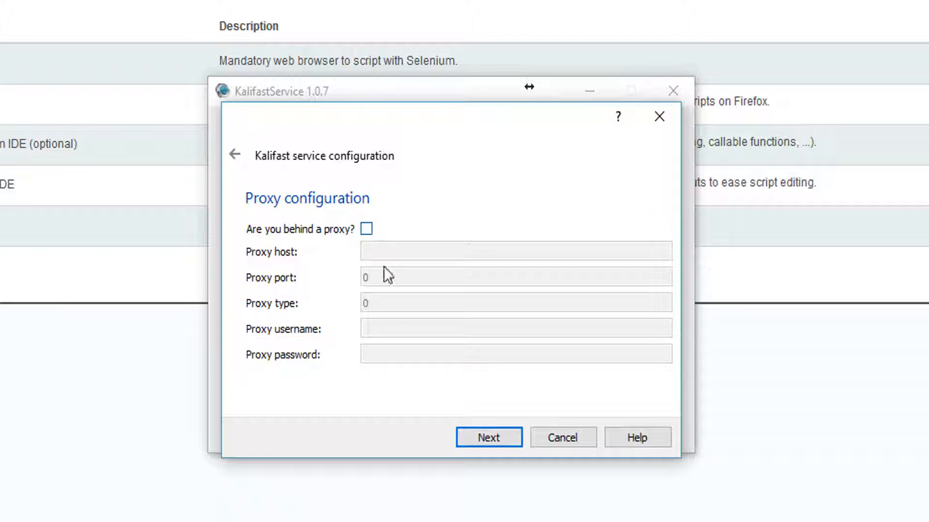
Verify the account e-mail and password, select the Bugs device, and continue to Driver's configuration
left_click(494, 443)
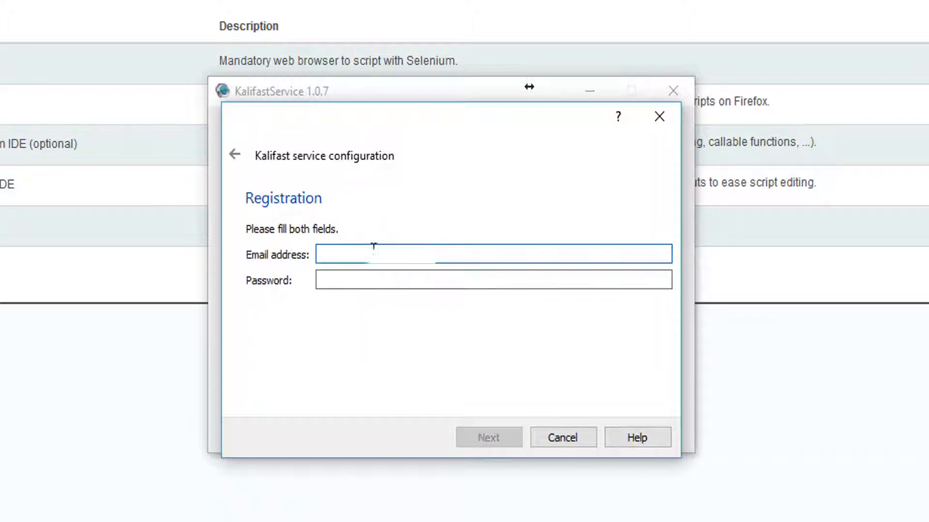
key("Tab")
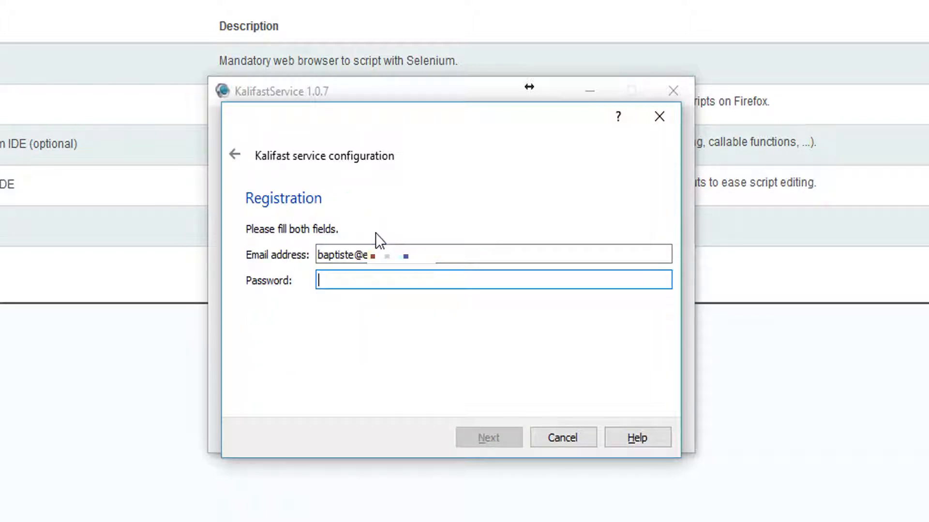
type("••••••••••••")
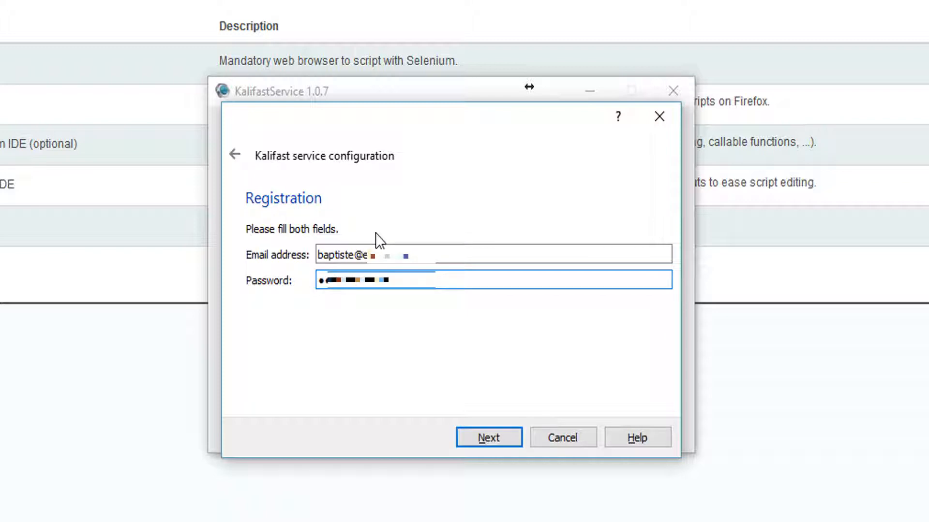
left_click(478, 443)
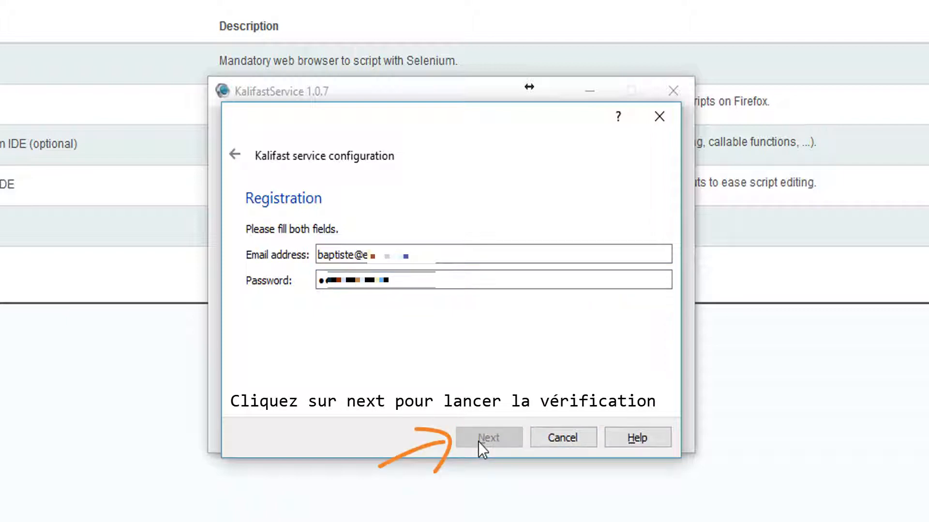
left_click(282, 258)
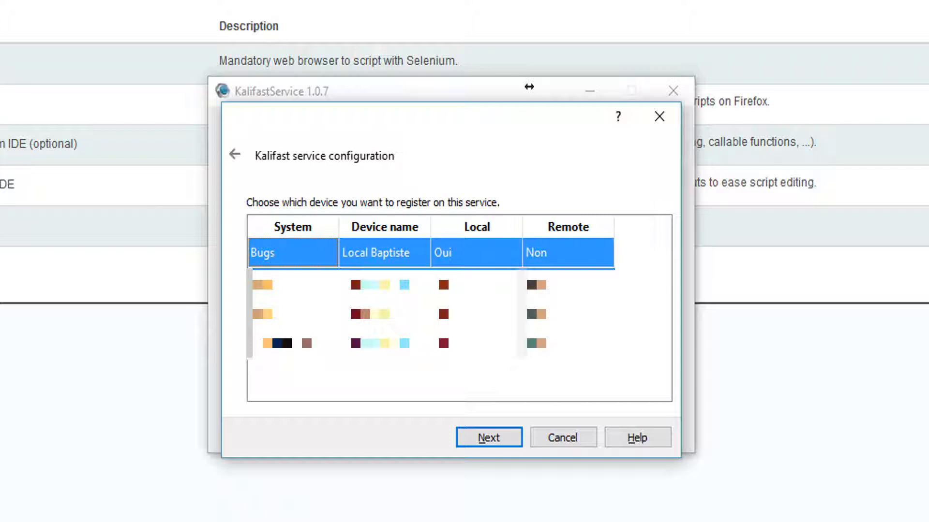
key("Return")
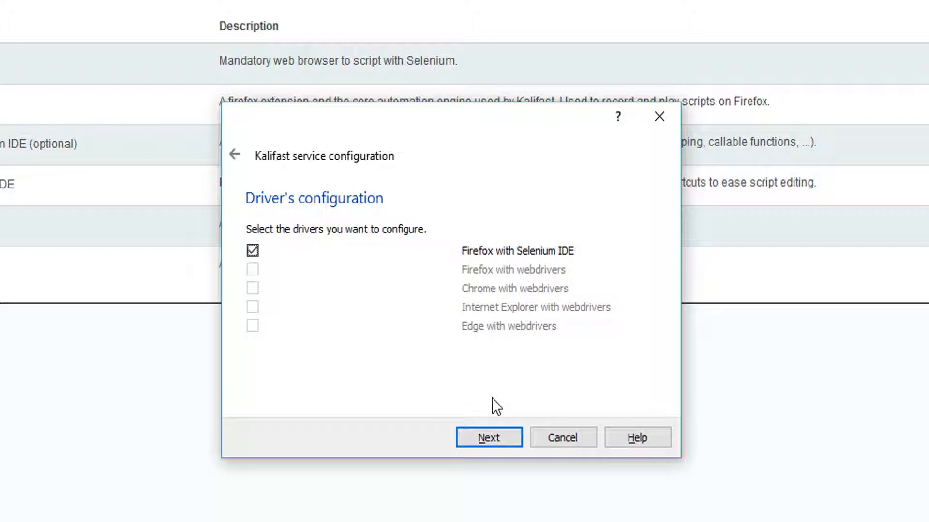
Keep Firefox with Selenium IDE at C:\Program Files (x86)\Mozilla Firefox\firefox.exe and finish the configuration
left_click(498, 436)
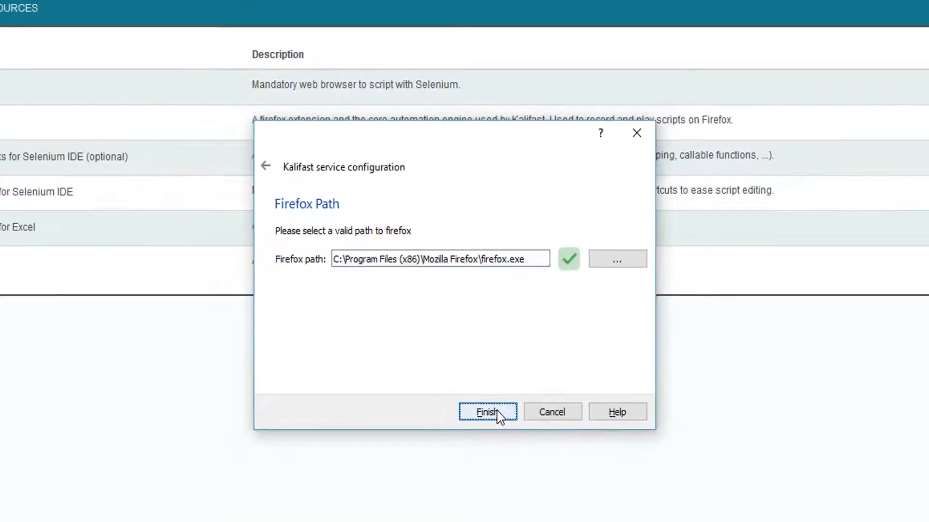
left_click(500, 438)
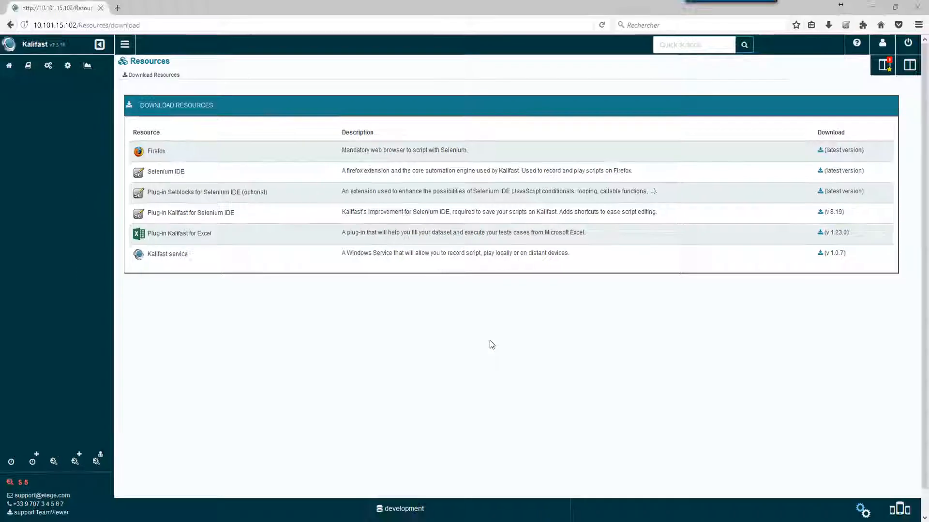
Open the Kalifast service window from the tray to bring up the prefilled login page
left_click(852, 521)
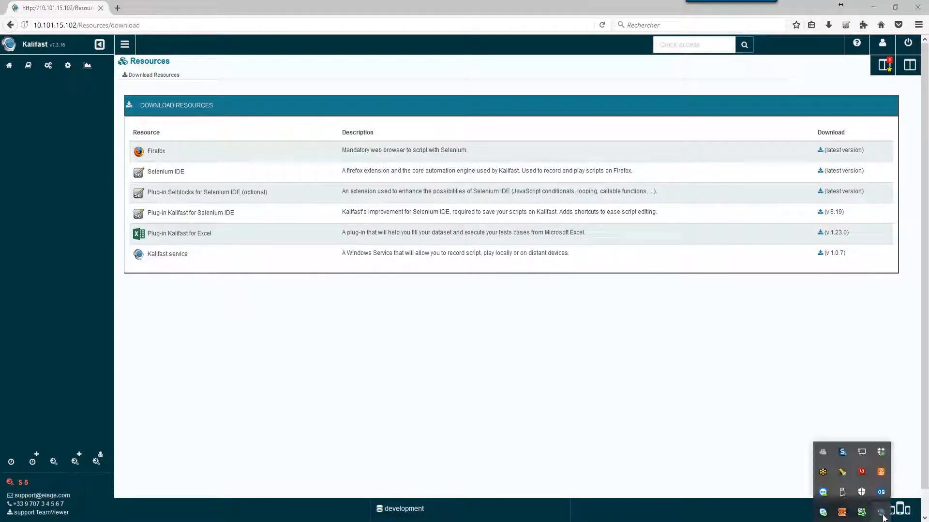
left_click(882, 516)
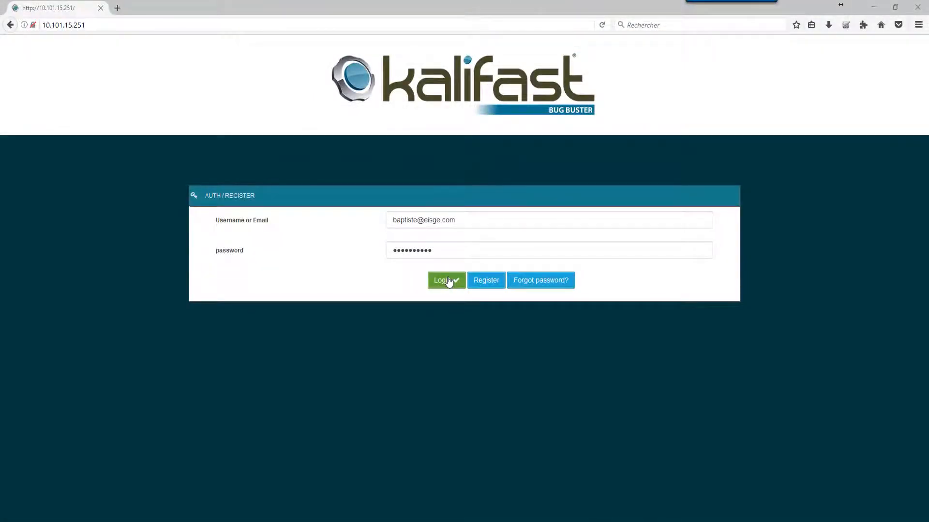
Log back in, open the Ecommerce project, and go to Resources from the account menu
left_click(448, 282)
left_click(449, 281)
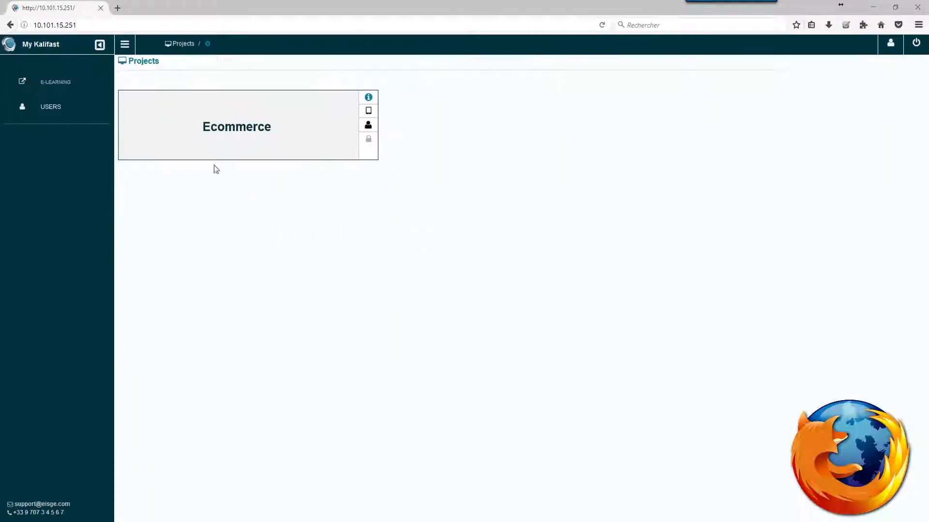
left_click(266, 133)
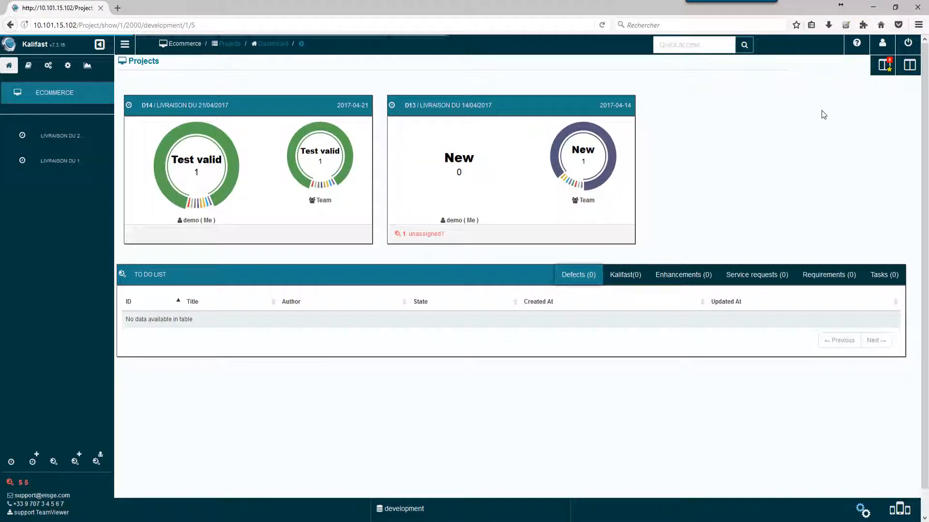
left_click(885, 47)
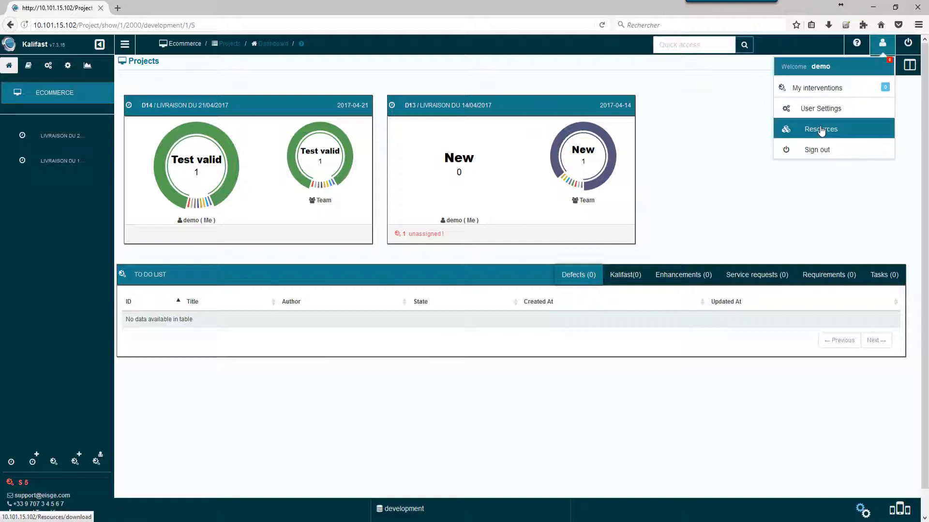
left_click(821, 130)
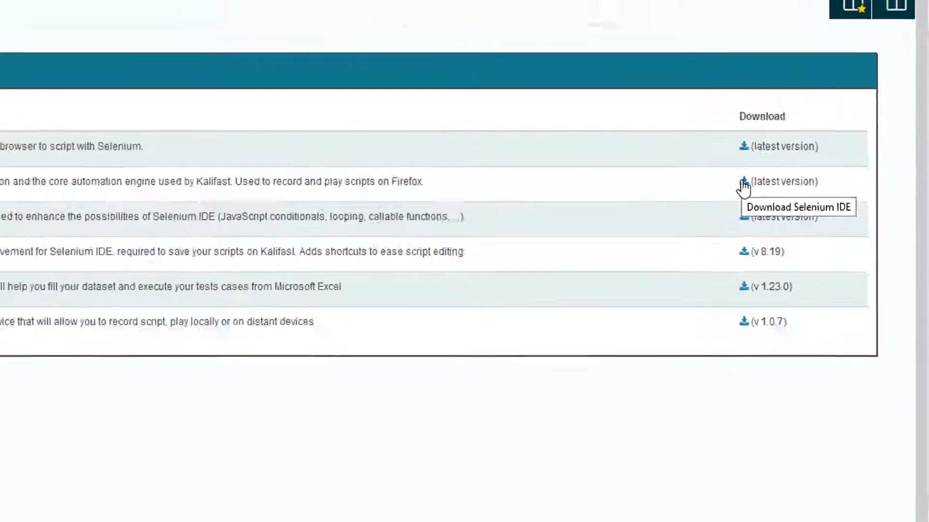
Add Selenium IDE 2.9.1.1 to Firefox from Mozilla Add-ons and restart the browser
left_click(701, 189)
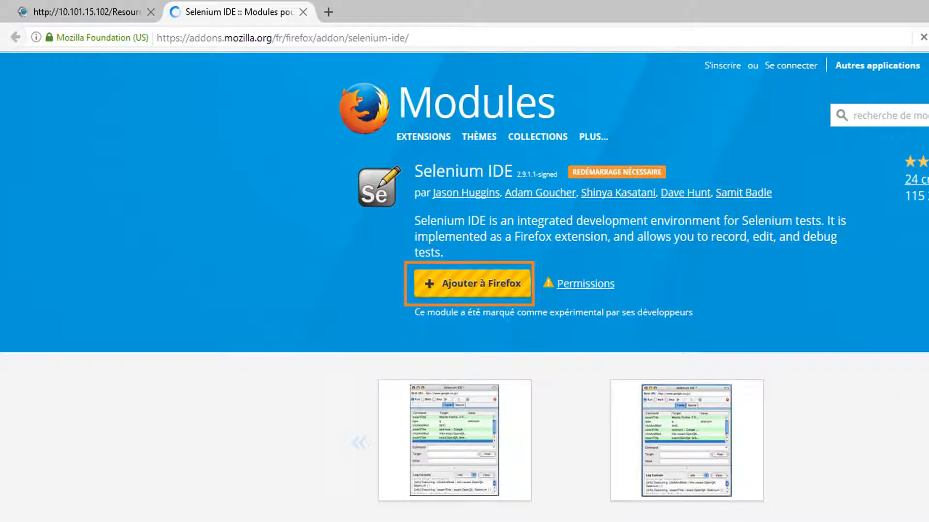
left_click(455, 291)
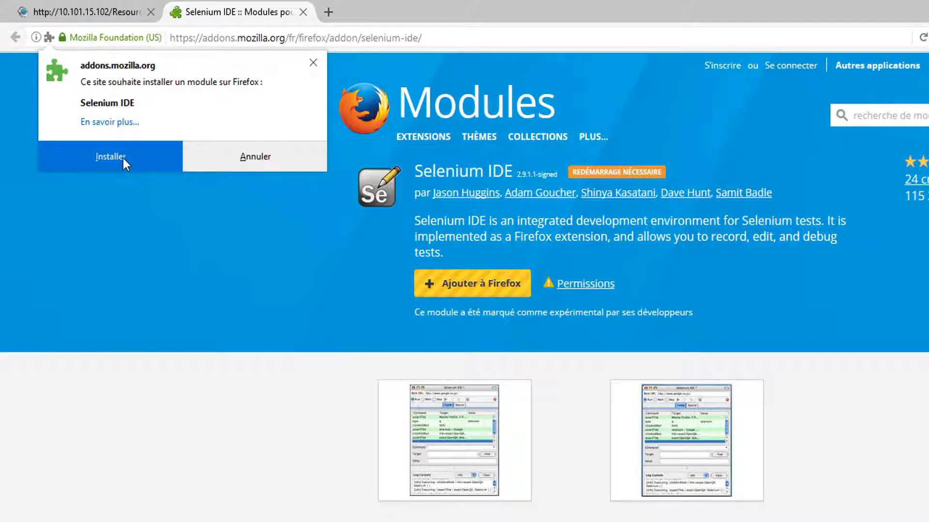
left_click(123, 158)
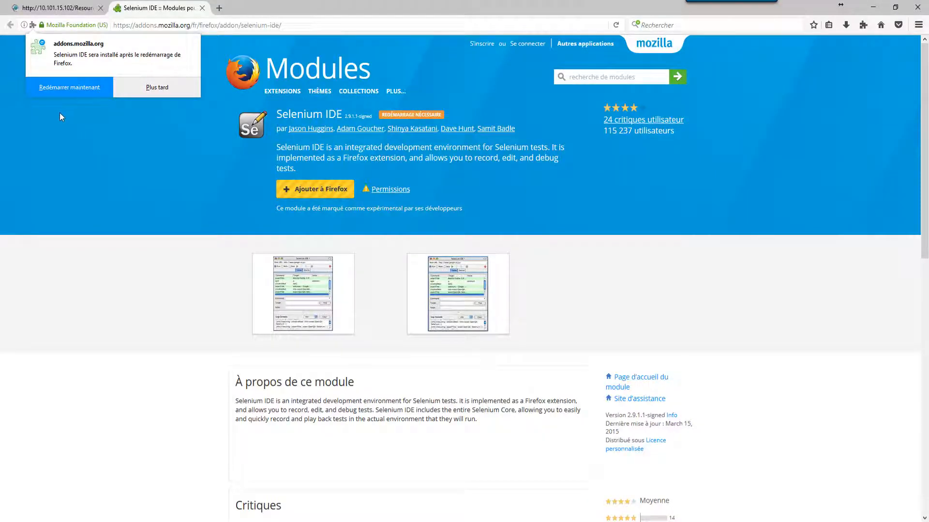
left_click(75, 88)
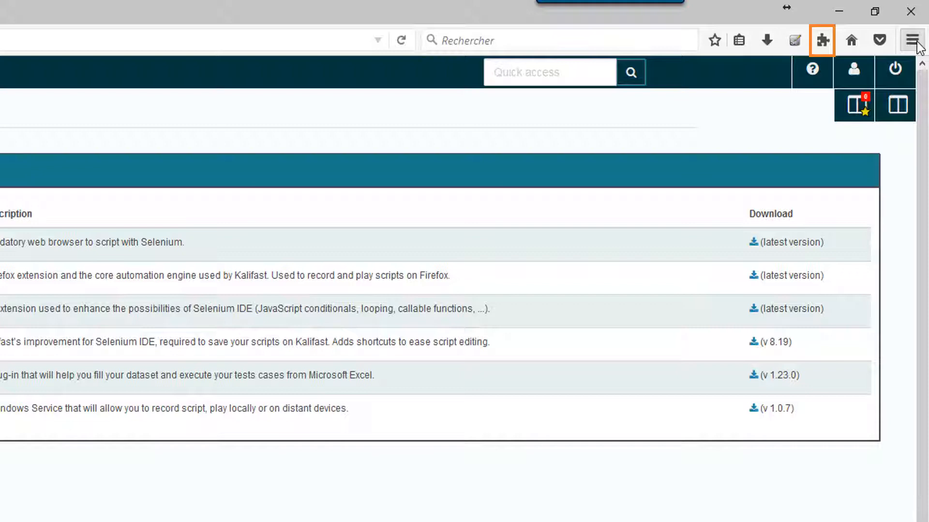
left_click(918, 45)
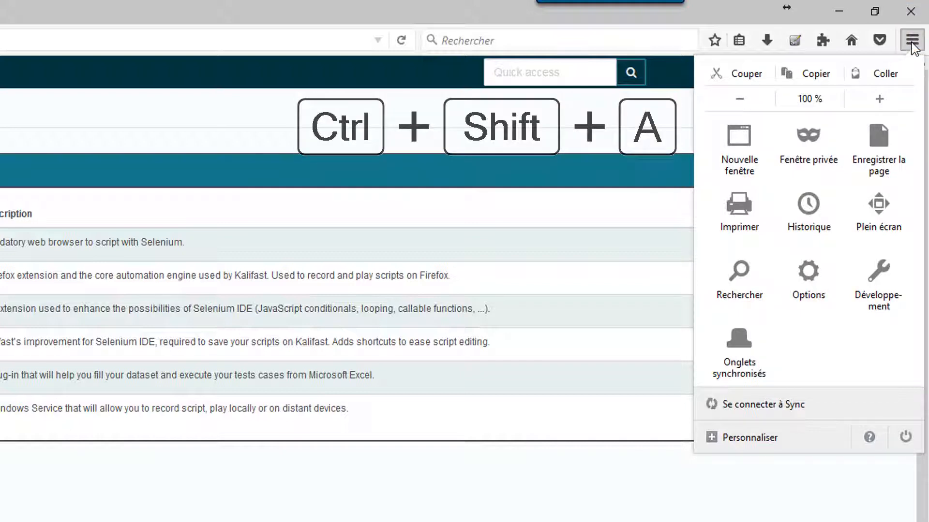
key("ctrl+shift+a")
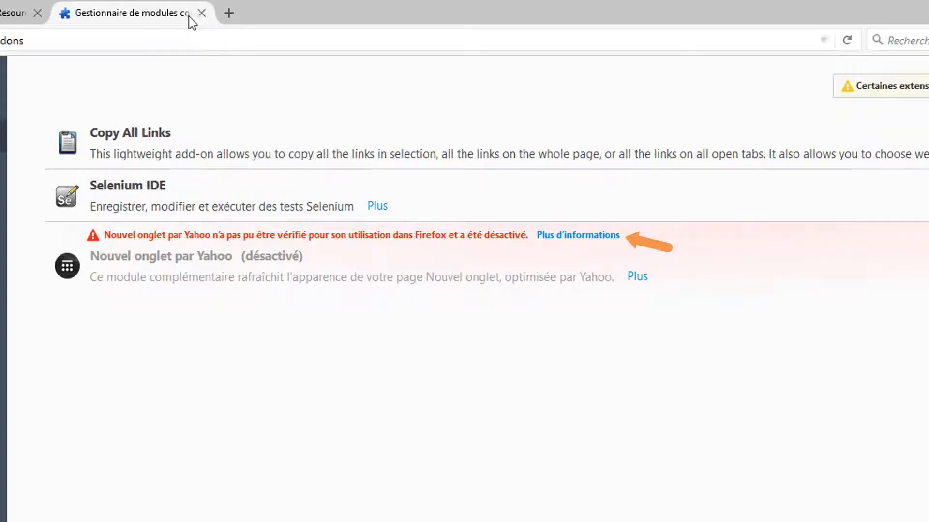
left_click(201, 13)
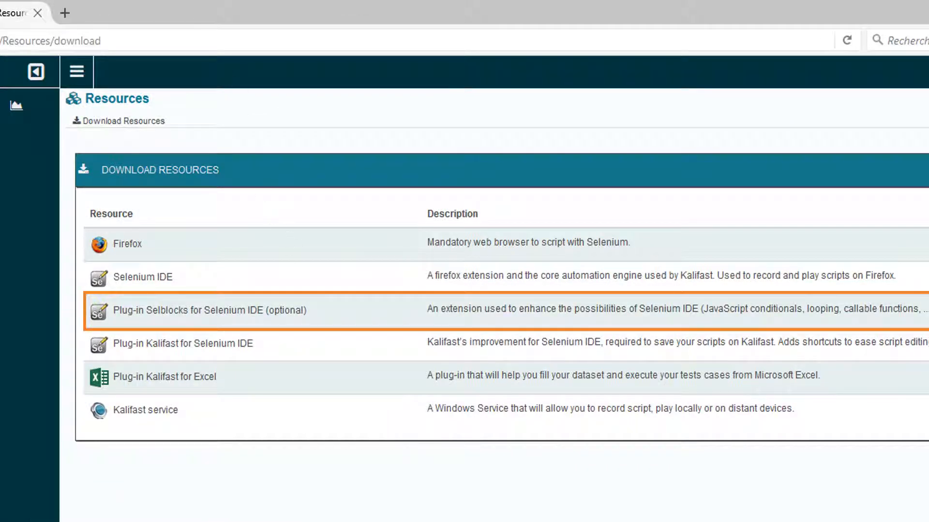
Download the Selenium IDE - SelBlocks plug-in, allow the blocked install, and confirm installation
left_click(923, 310)
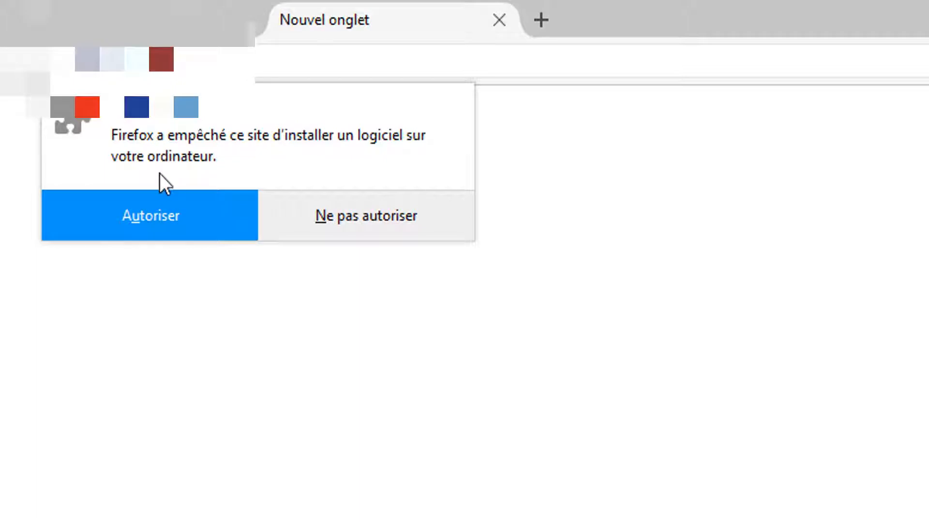
left_click(159, 213)
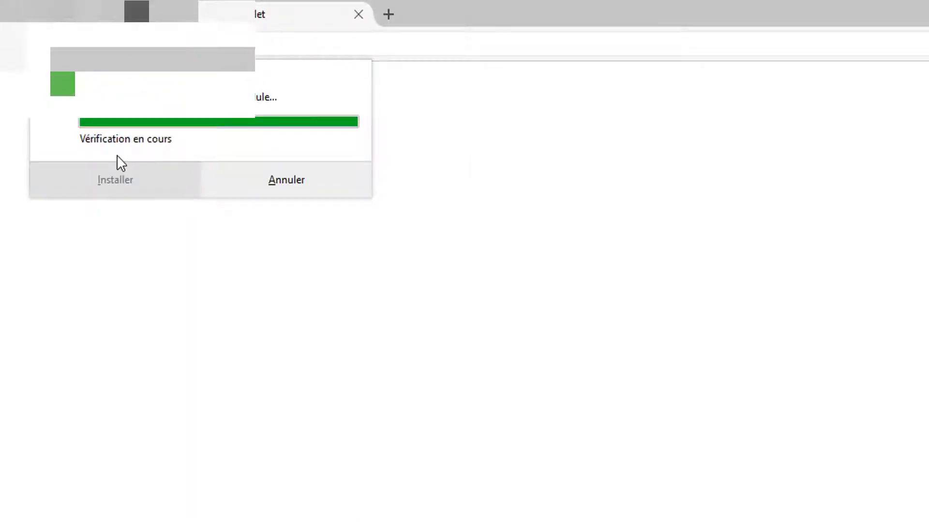
left_click(88, 176)
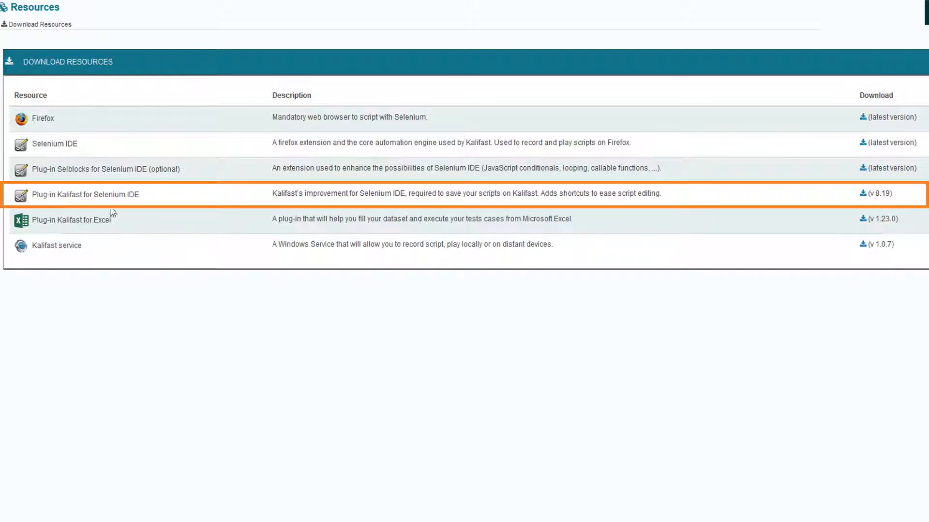
Install the Kalifast plug-in v 8.19, restart Firefox, and confirm it in the add-ons list
left_click(866, 194)
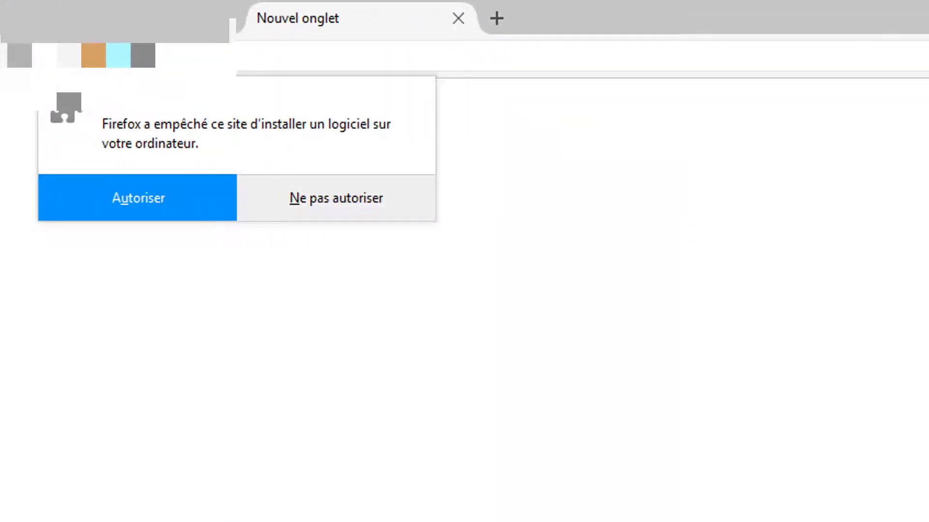
left_click(196, 195)
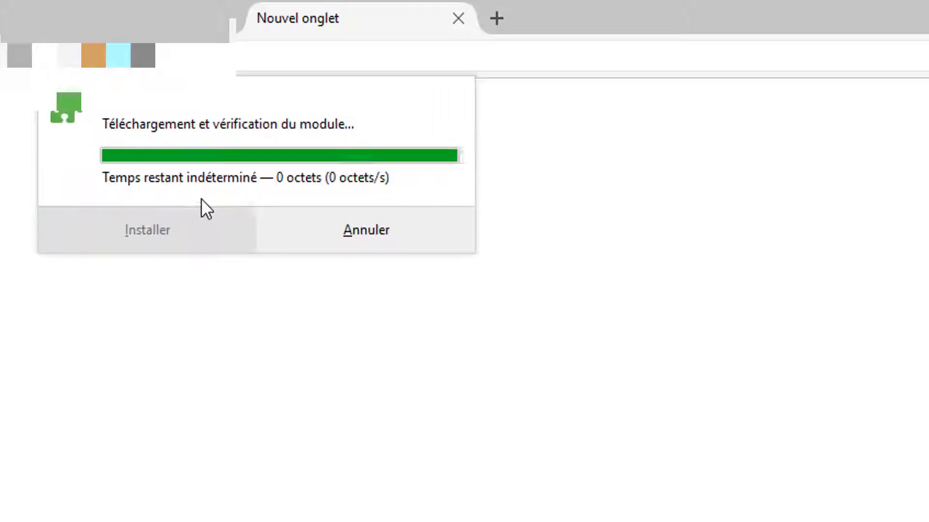
left_click(196, 237)
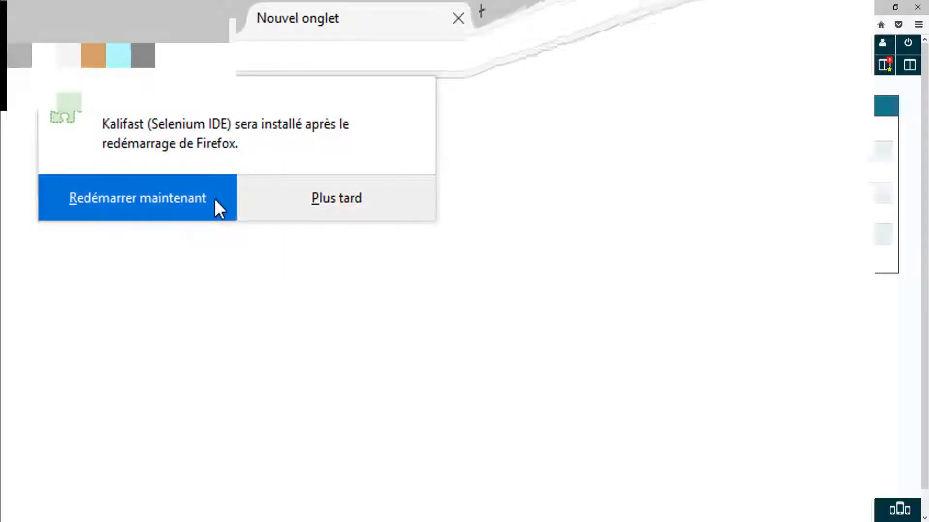
left_click(213, 198)
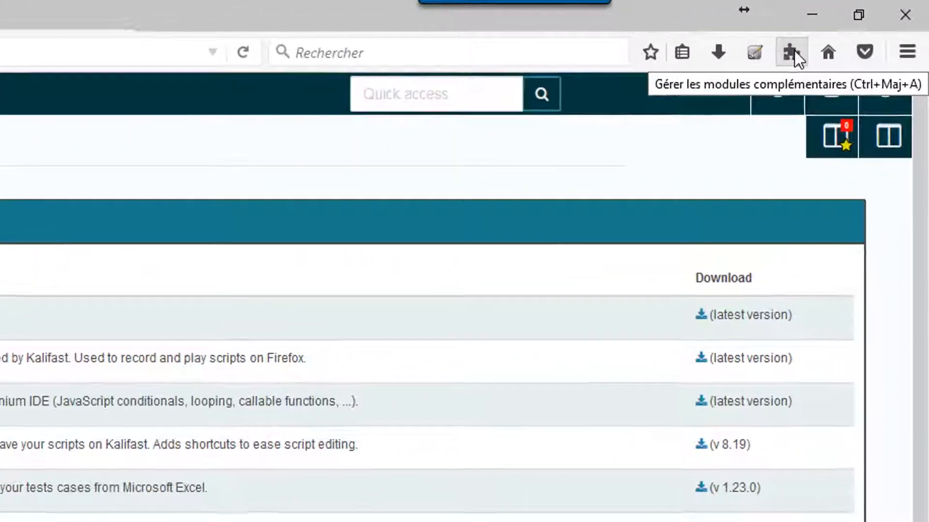
left_click(793, 50)
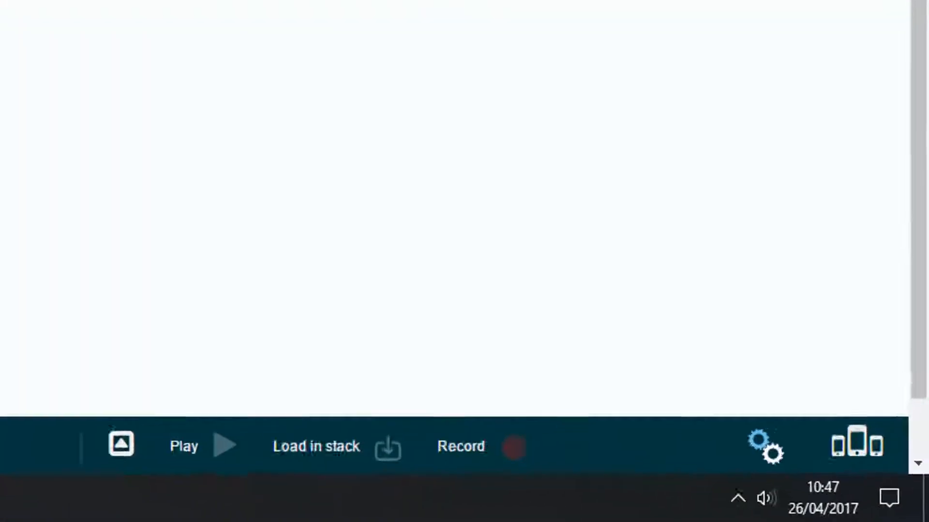
Check the Kalifast service, reload the Sc10 recheche_element page, and run the AccesSite test
left_click(852, 512)
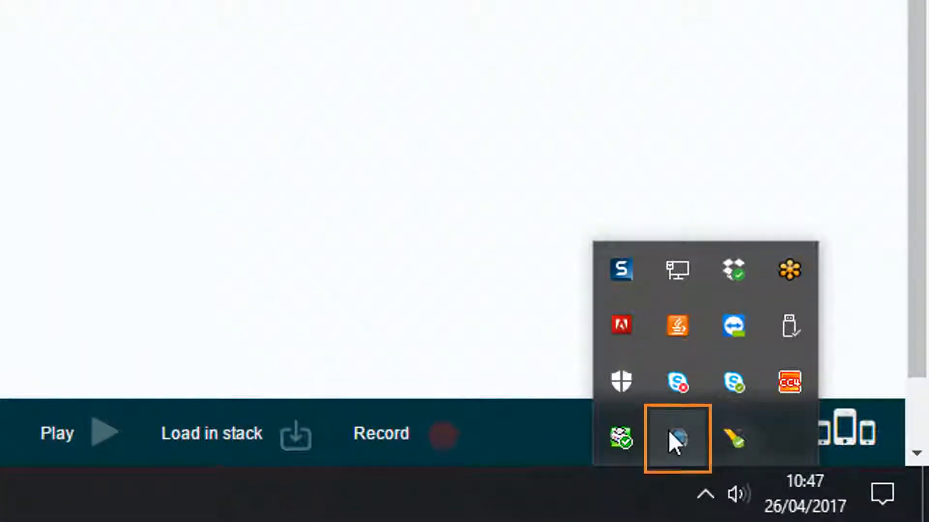
key("F5")
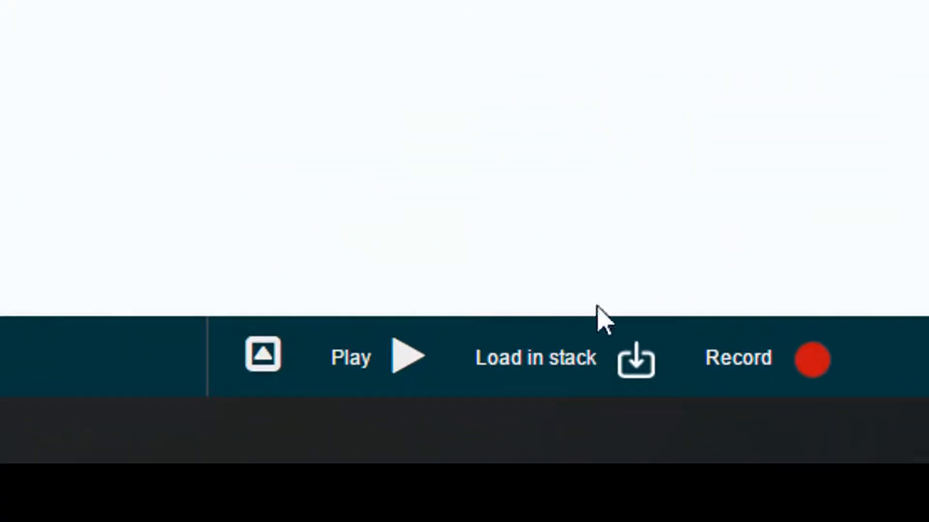
left_click(408, 357)
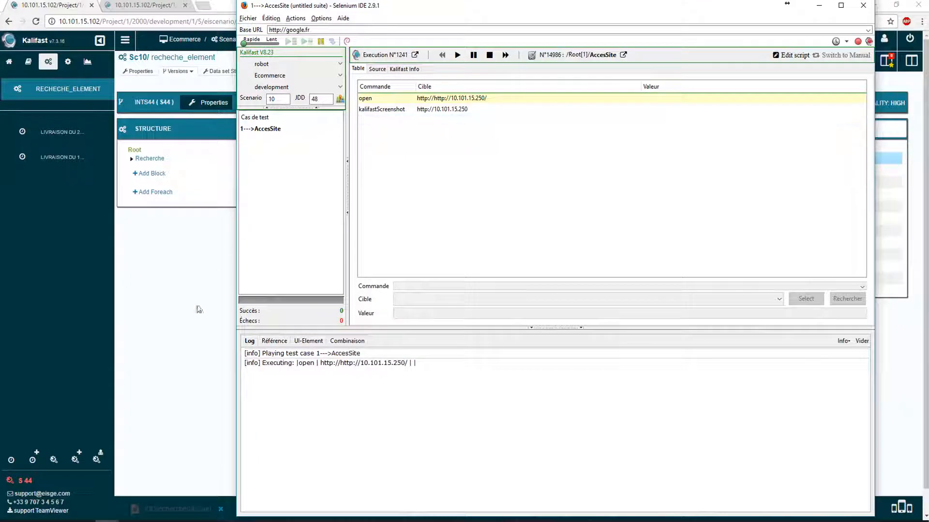
left_click(446, 86)
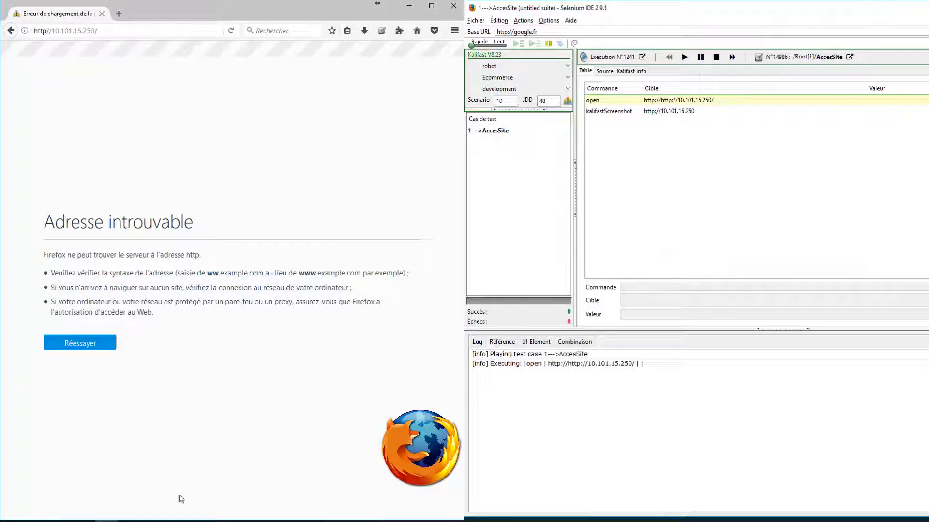